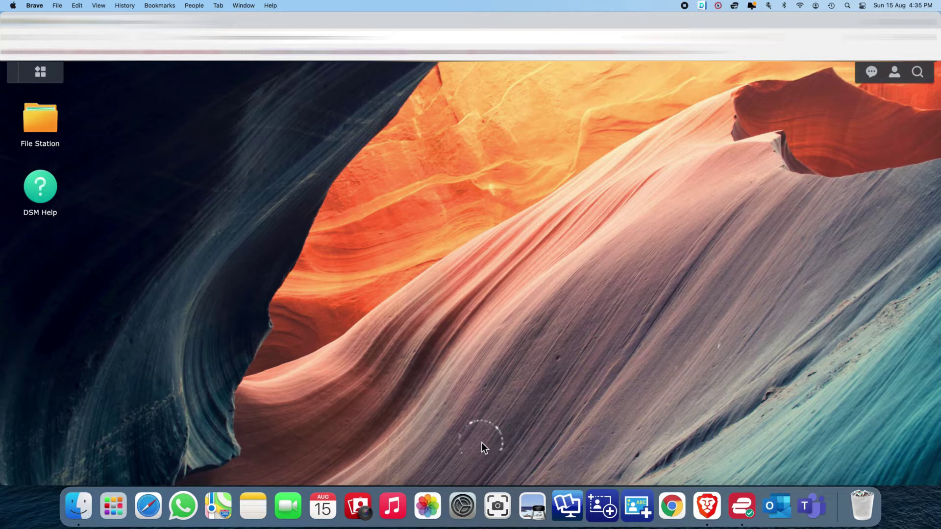
# View the test user's File Station, then close it
pyautogui.click(46, 117)
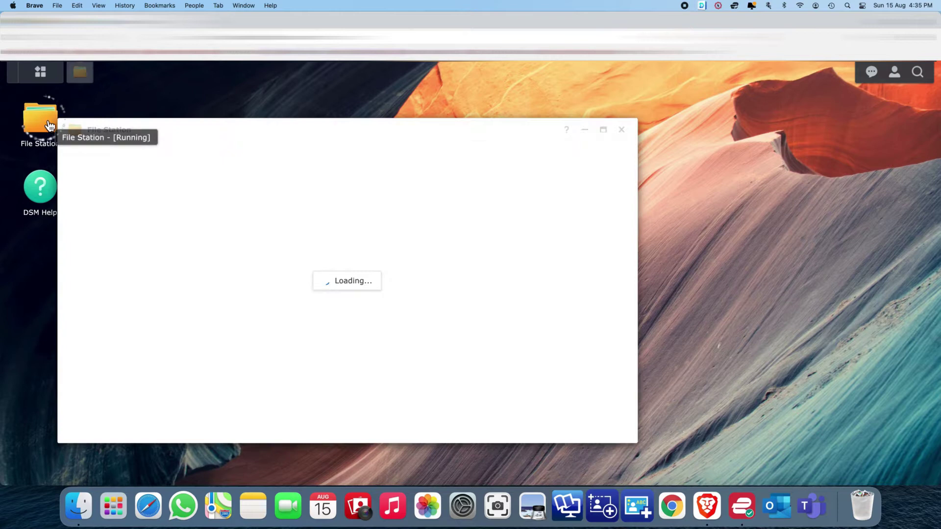
pyautogui.moveTo(147, 138); pyautogui.dragTo(265, 109)
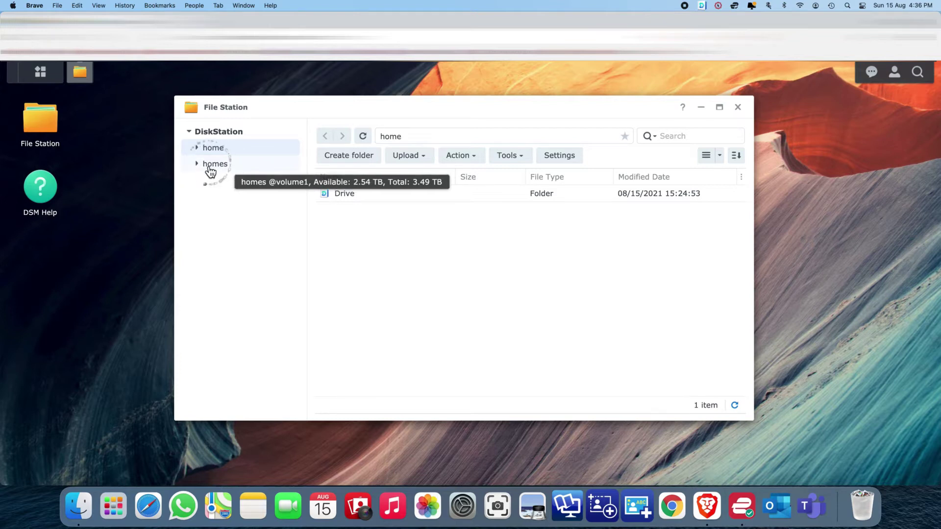
pyautogui.click(737, 108)
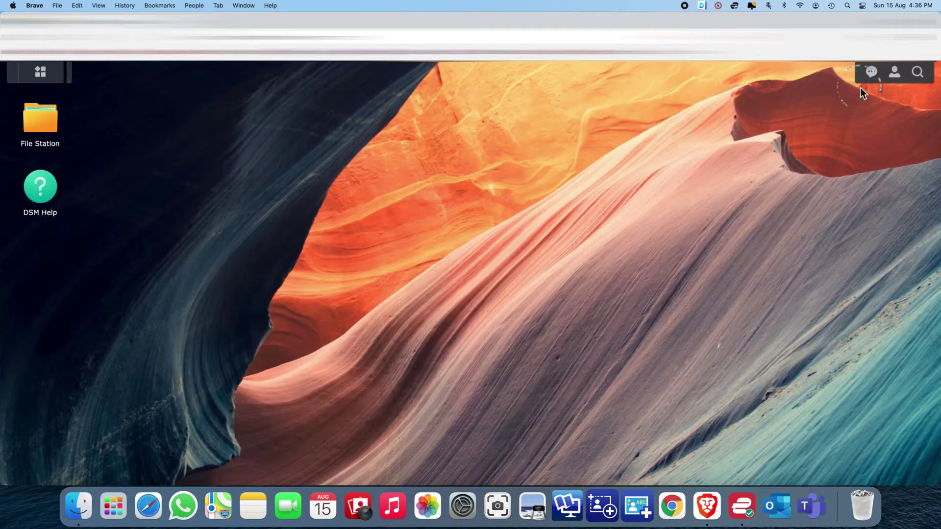
# Sign out, log in as admin, and open Control Panel's Shared Folder list
pyautogui.click(894, 73)
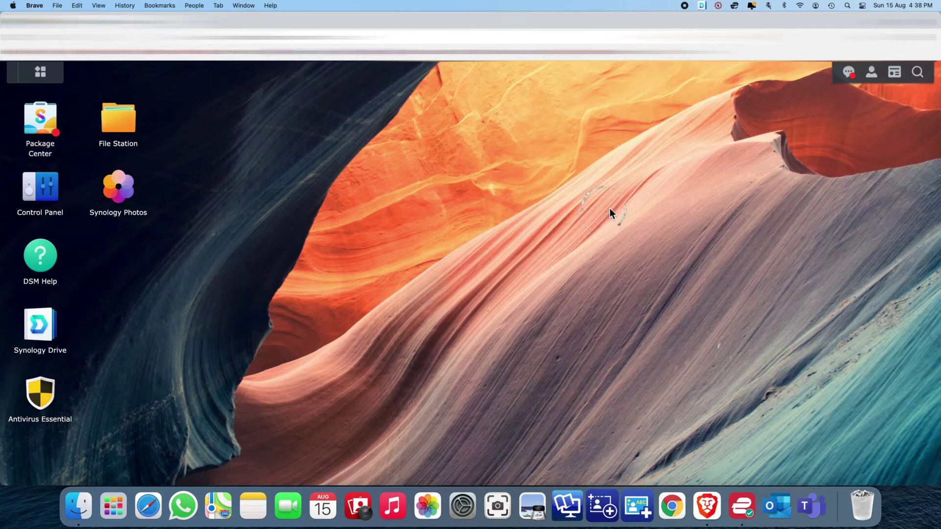
pyautogui.click(40, 194)
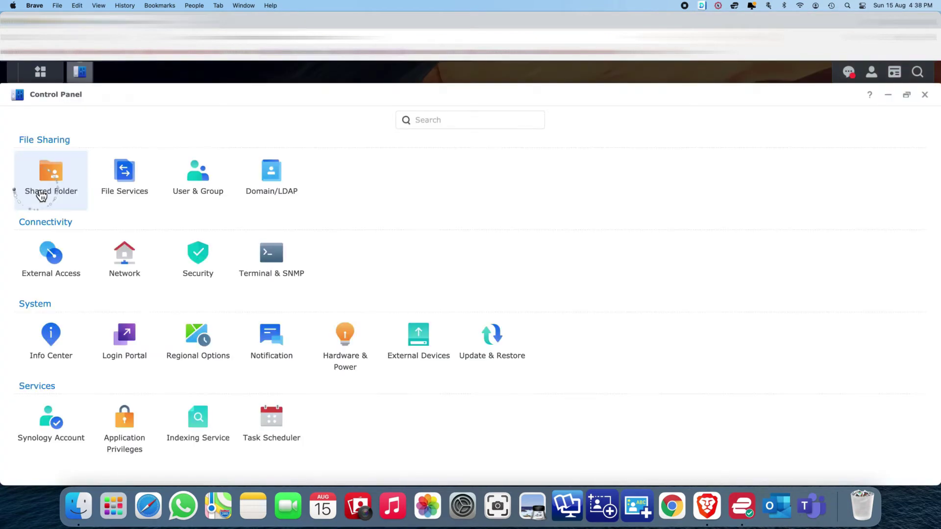
pyautogui.click(52, 176)
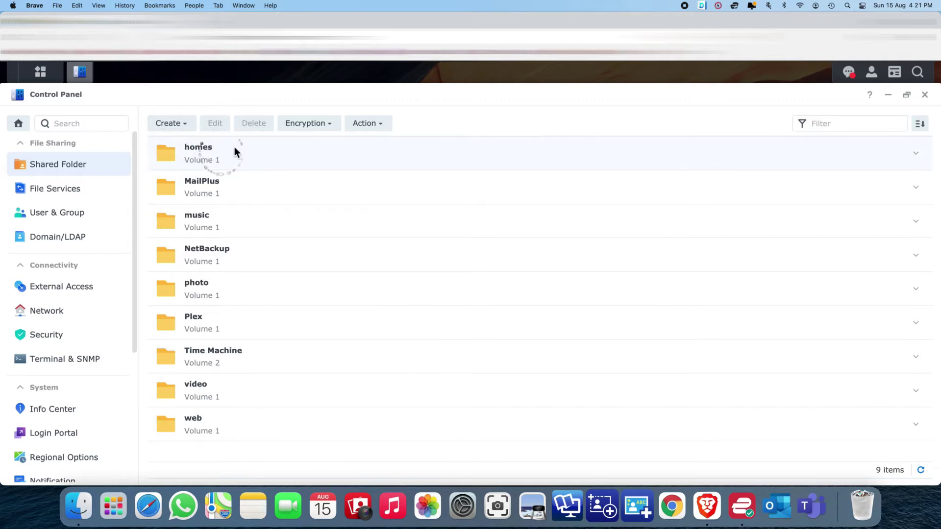
# In the homes folder's Permissions, untick Read/Write for the users local group
pyautogui.rightClick(203, 151)
pyautogui.click(193, 149)
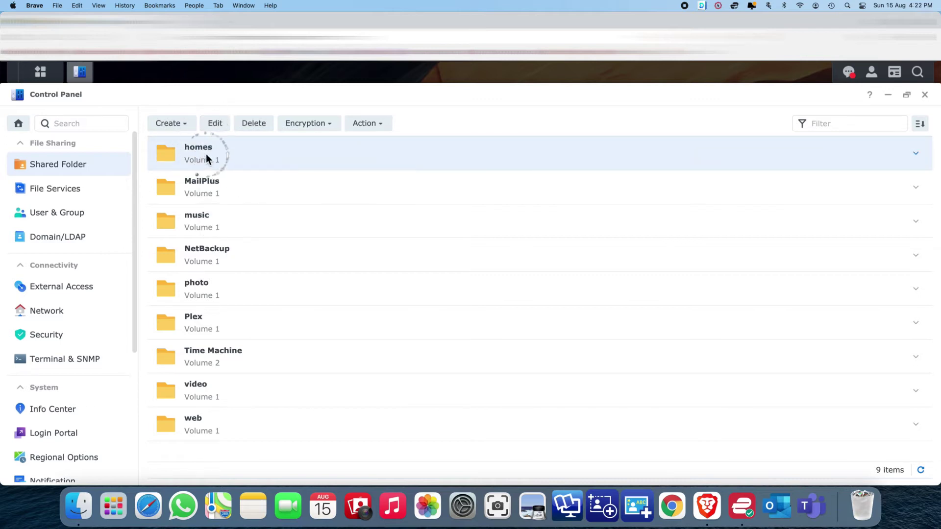
pyautogui.click(215, 124)
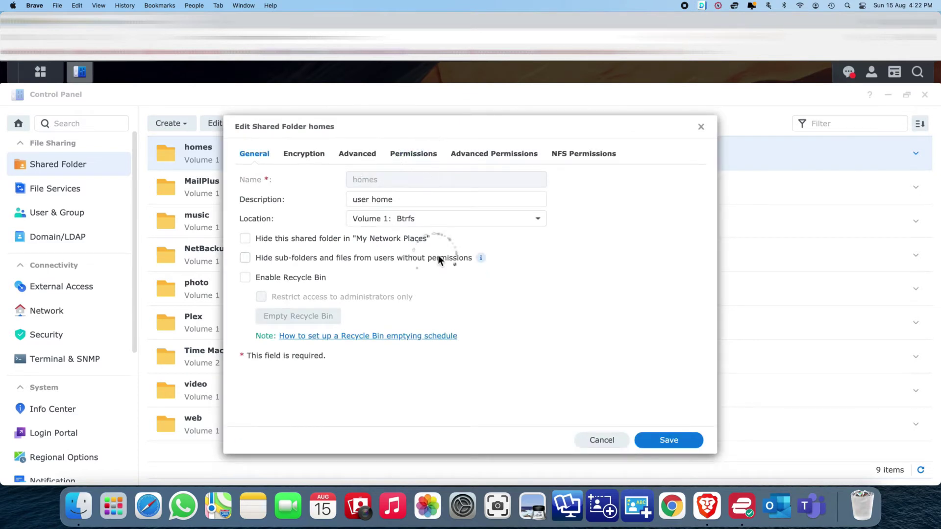
pyautogui.click(402, 153)
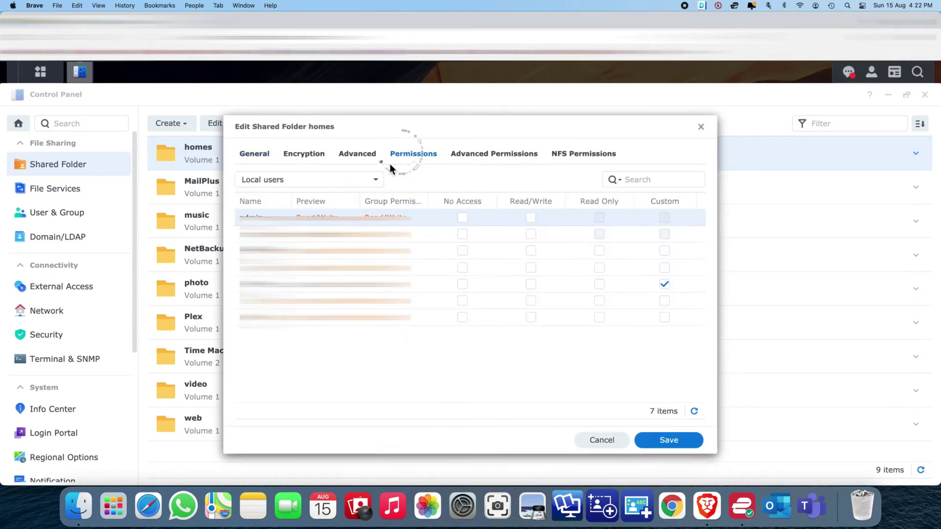
pyautogui.click(321, 181)
pyautogui.click(280, 214)
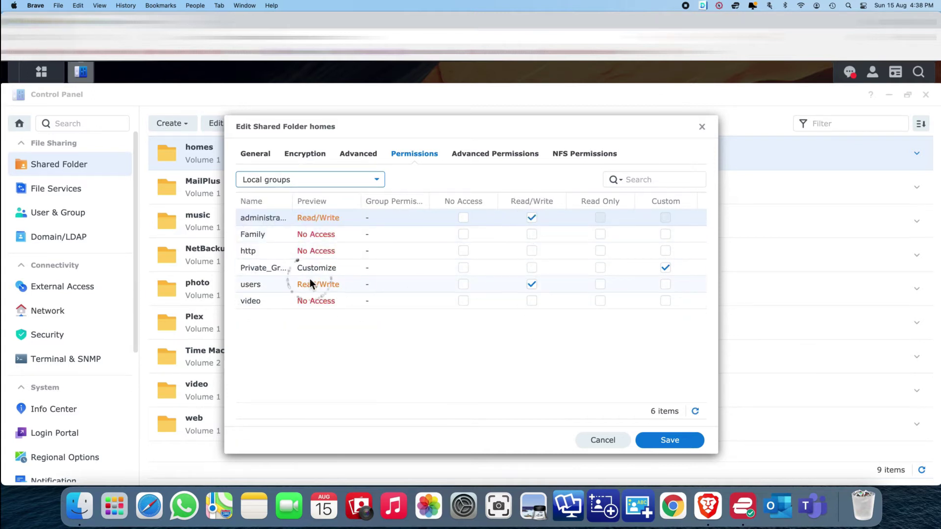
pyautogui.click(531, 284)
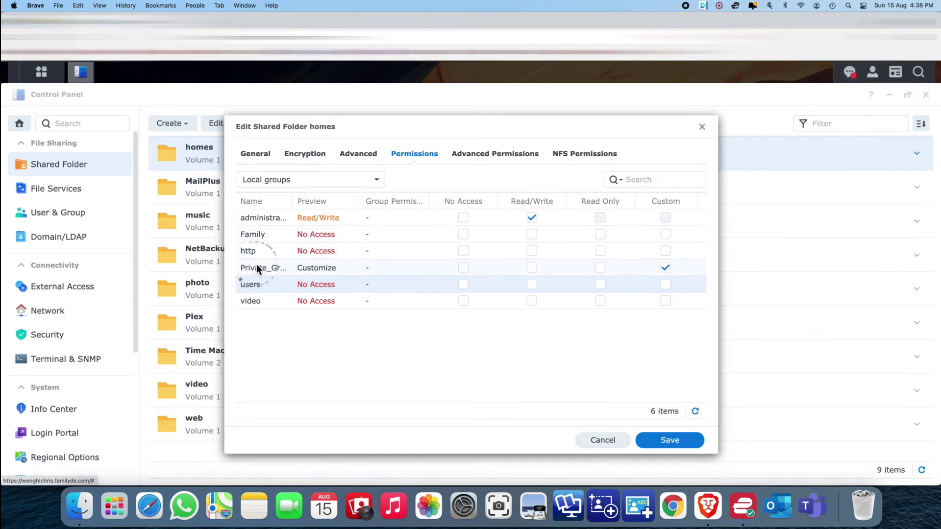
# Open Private_Group's custom permission, confirm saving changes, and review its apply-to setting unchanged
pyautogui.click(666, 269)
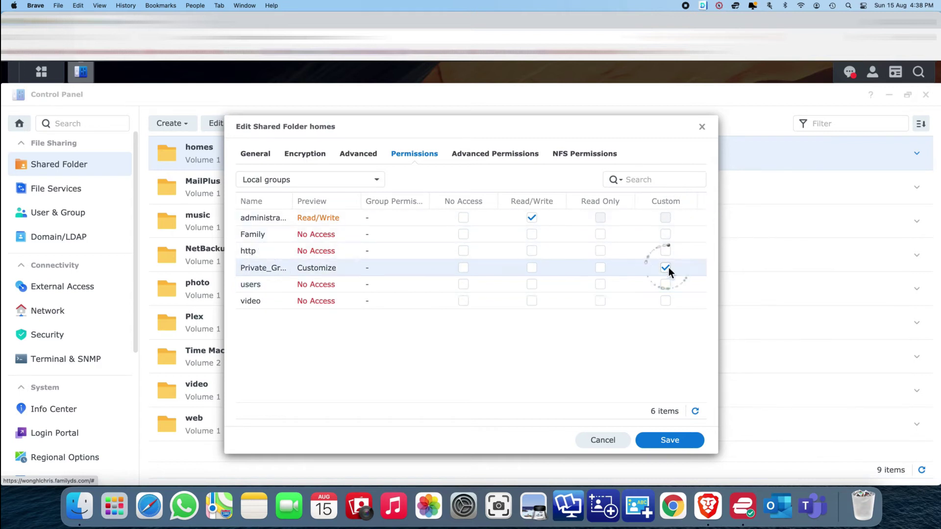
pyautogui.click(552, 302)
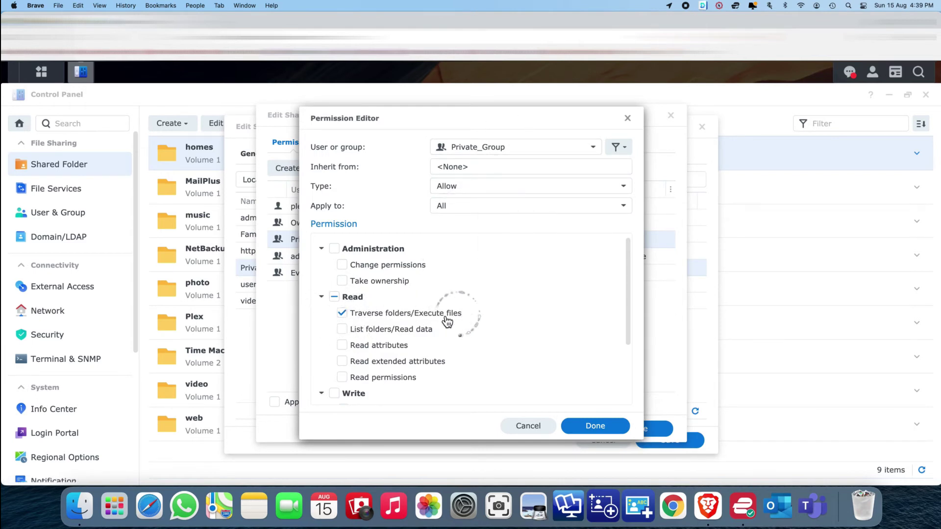
pyautogui.scroll(-5, 363, 311)
pyautogui.scroll(5, 364, 318)
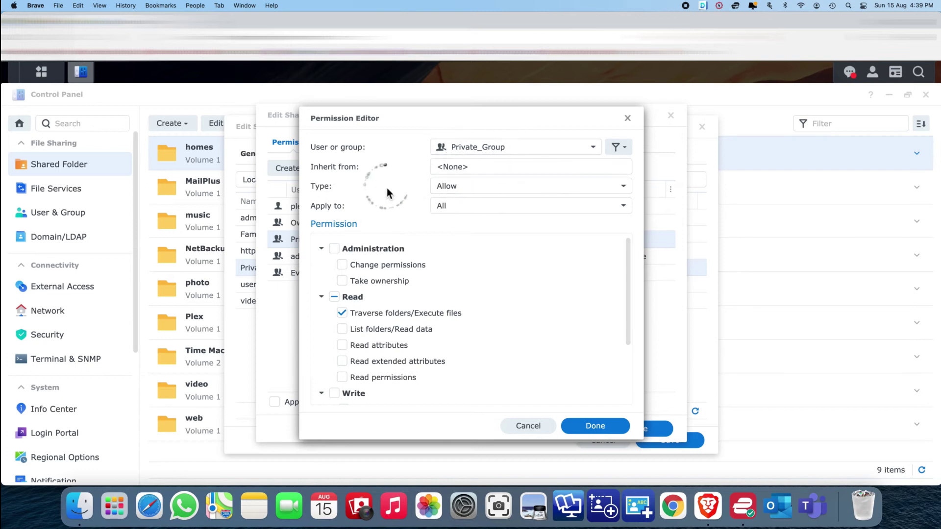
pyautogui.moveTo(478, 202)
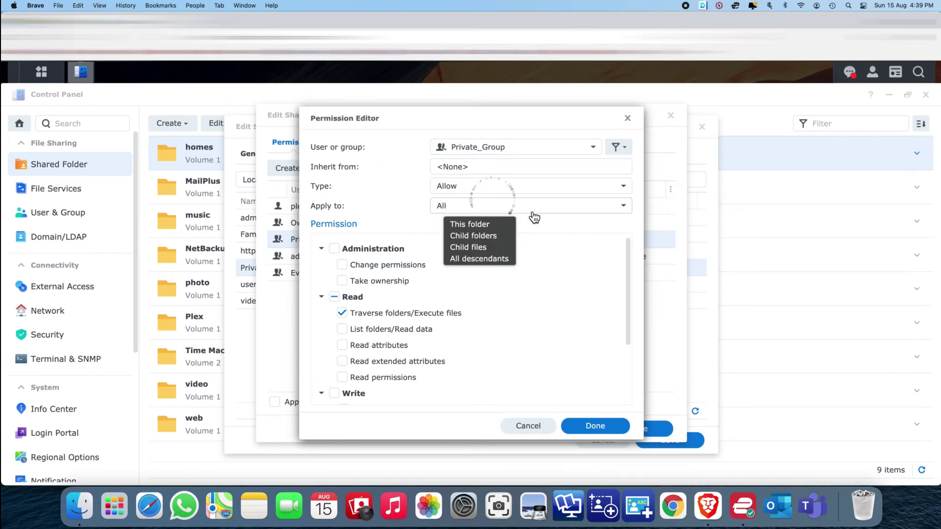
pyautogui.click(587, 212)
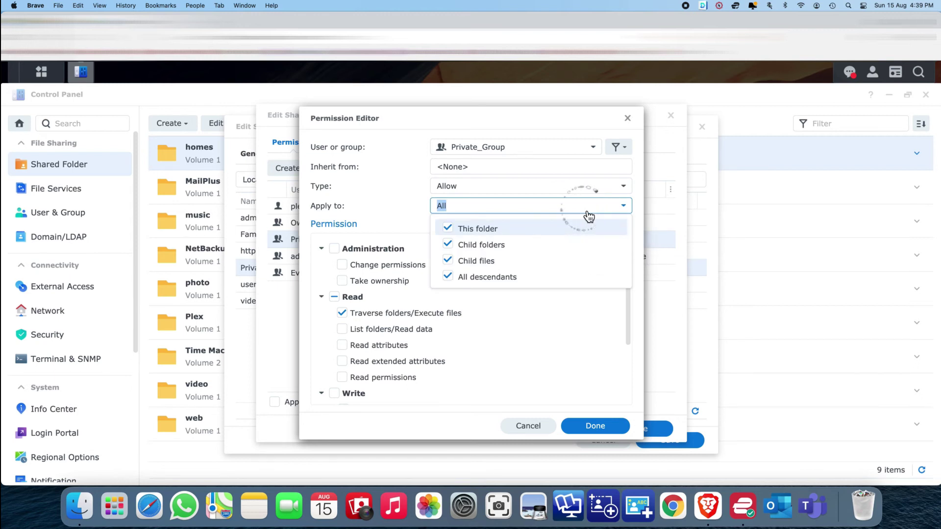
pyautogui.click(589, 216)
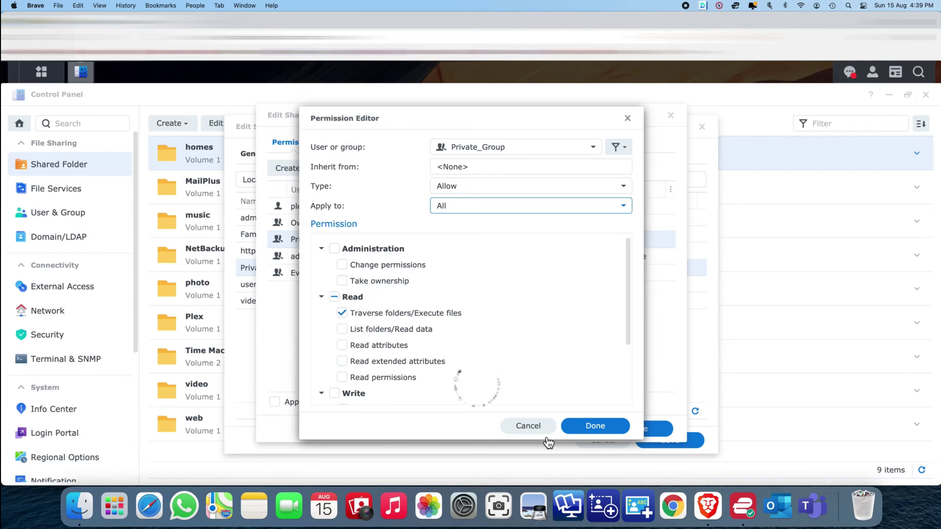
# Accept the Private_Group entry and save the Permission Editor and the homes folder settings
pyautogui.click(595, 426)
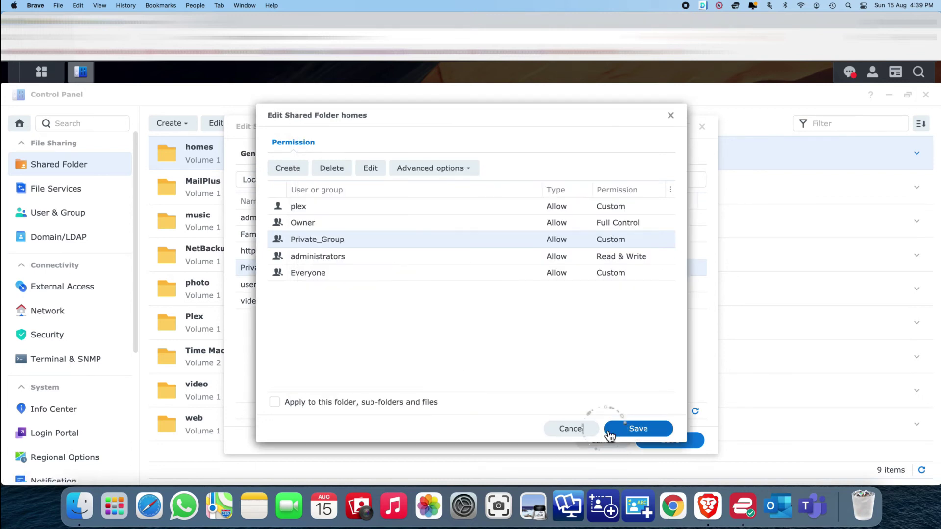
pyautogui.click(634, 429)
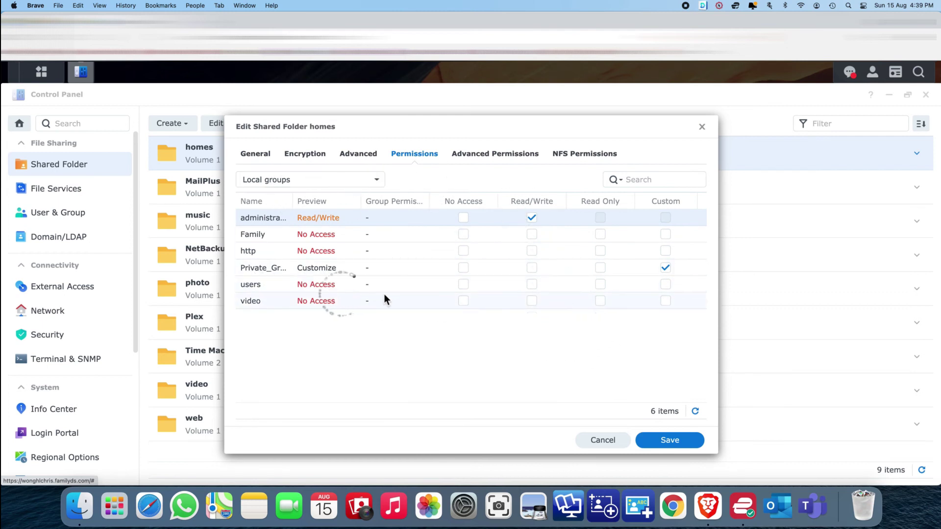
pyautogui.click(678, 443)
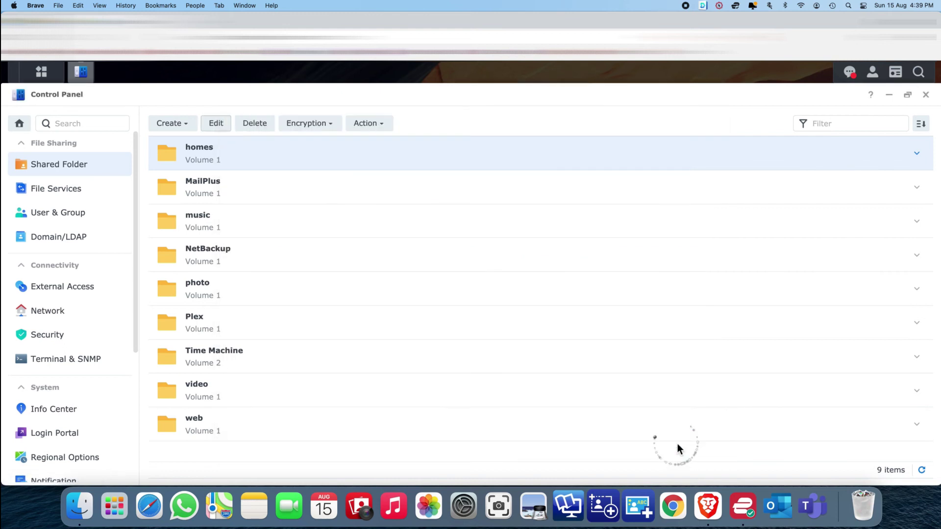
pyautogui.click(876, 78)
# Sign in with the test account and open home in File Station to show Drive
pyautogui.click(870, 225)
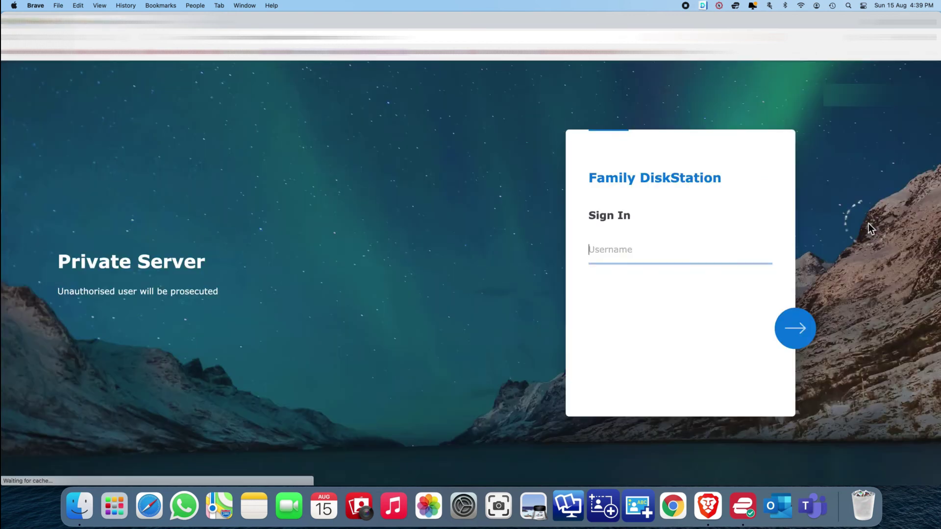
pyautogui.click(620, 245)
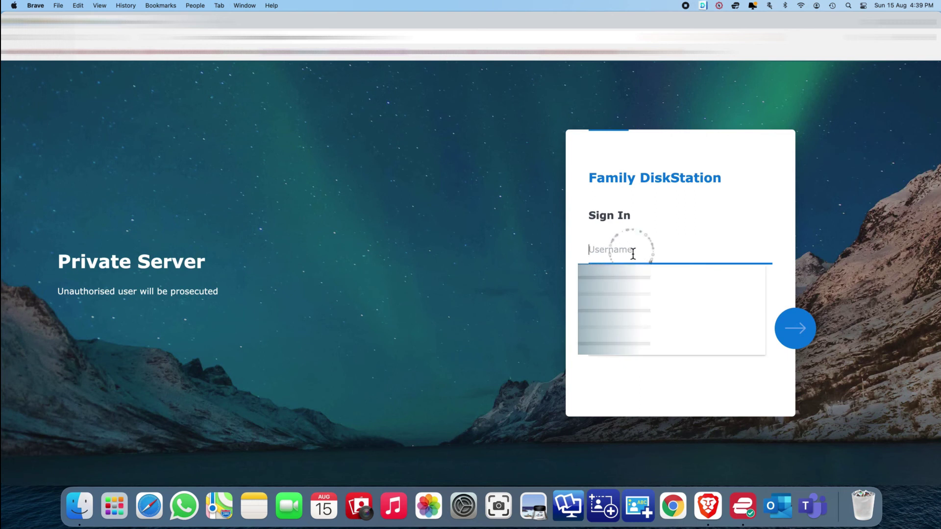
pyautogui.write('test')
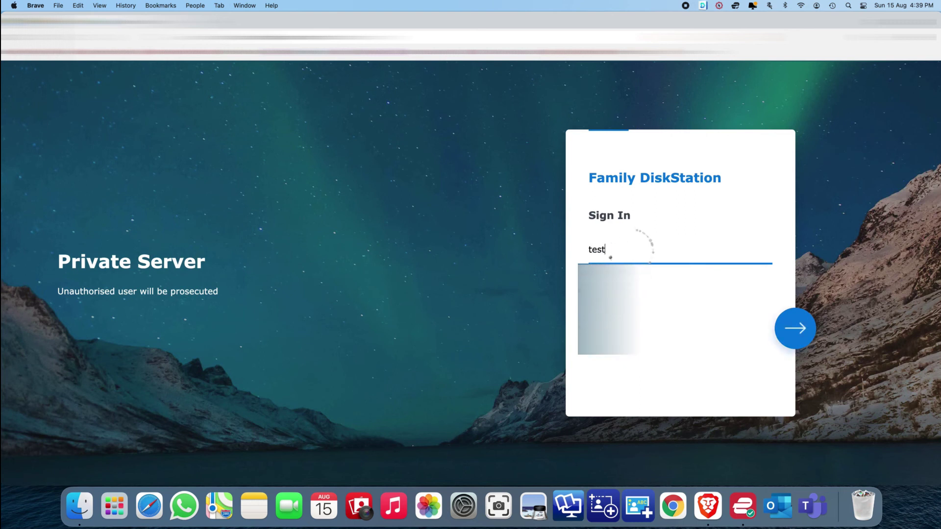
pyautogui.click(795, 333)
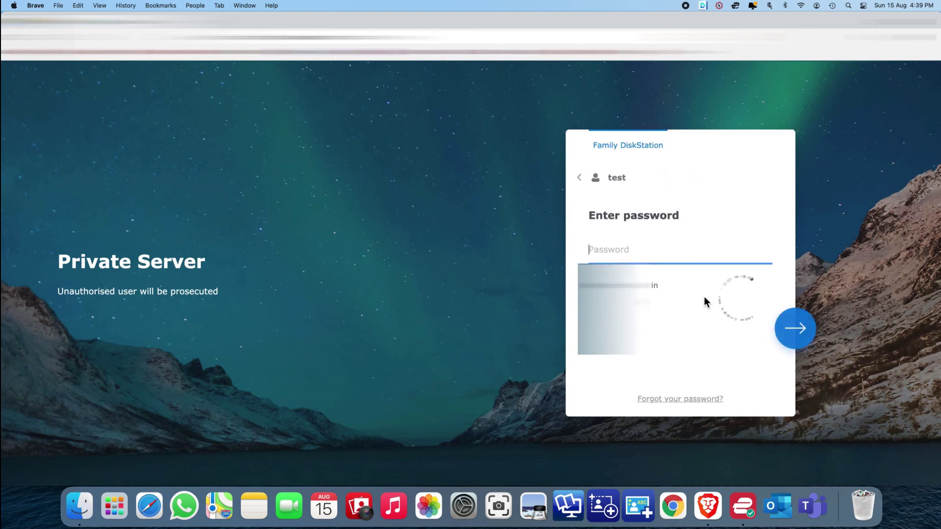
pyautogui.write('••••••')
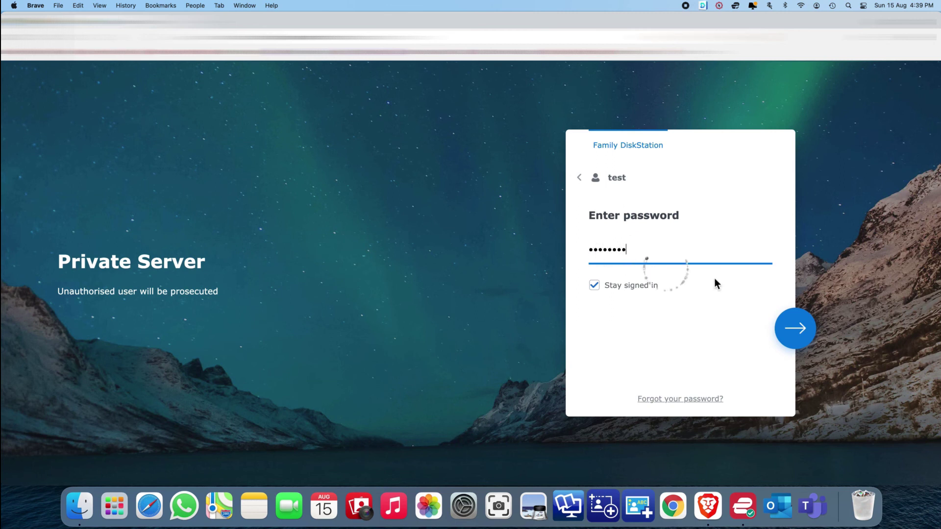
pyautogui.click(802, 328)
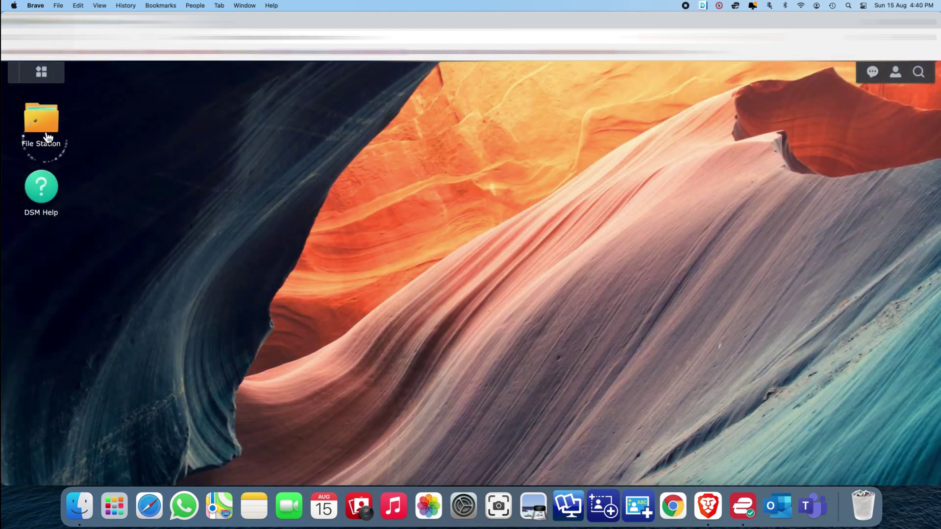
pyautogui.click(47, 128)
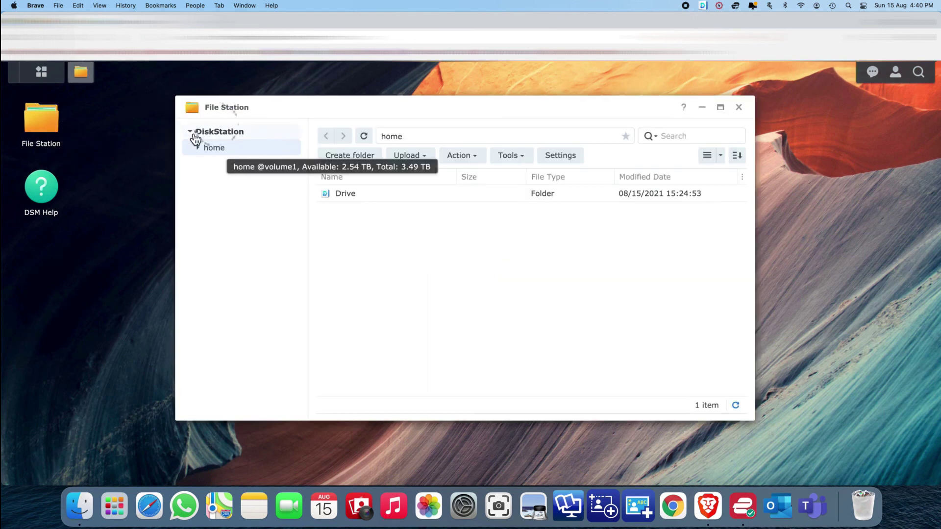
pyautogui.doubleClick(205, 153)
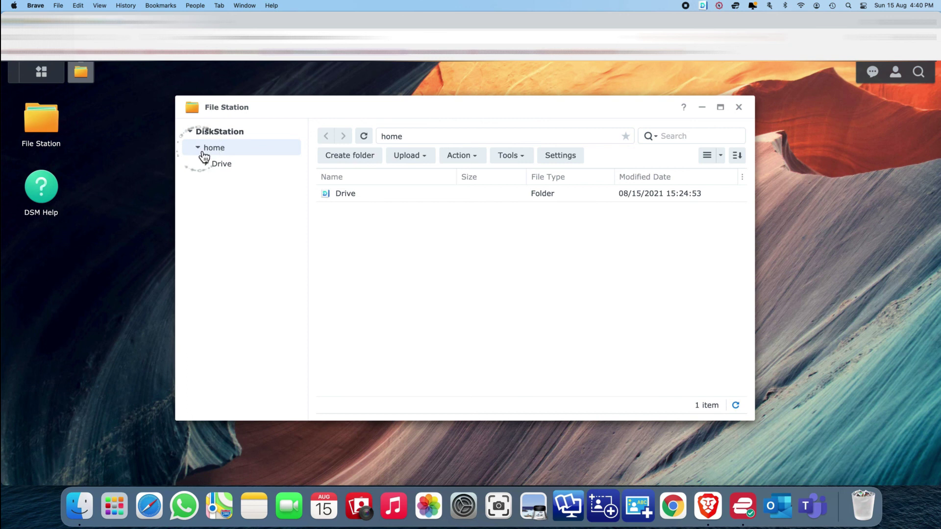